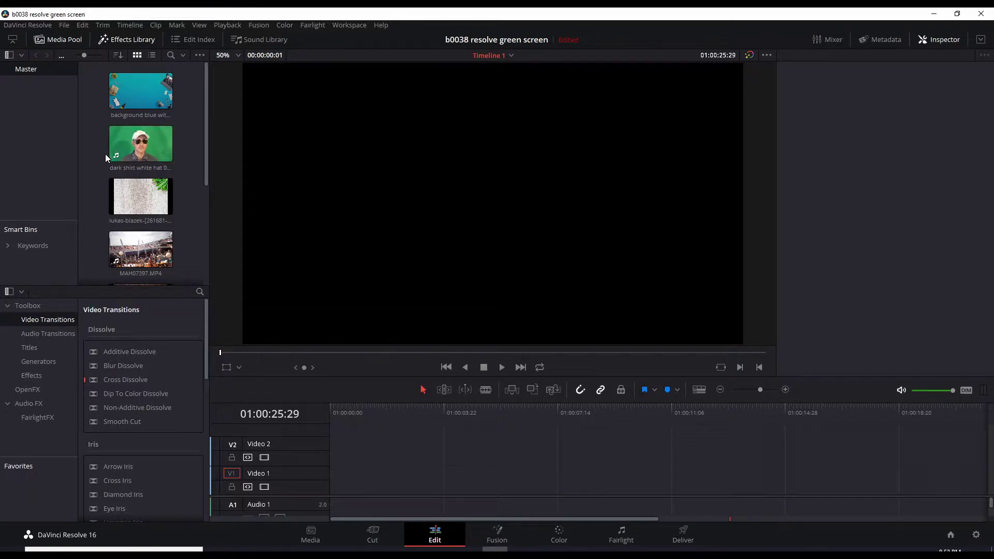
Place 'dark shirt white hat 04.mp4' from the Media Pool onto Video 2 and return to the timeline start.
{"action": "left_click_drag", "start_coordinate": [207, 123], "coordinate": [207, 95]}
{"action": "left_click_drag", "start_coordinate": [206, 158], "coordinate": [200, 228]}
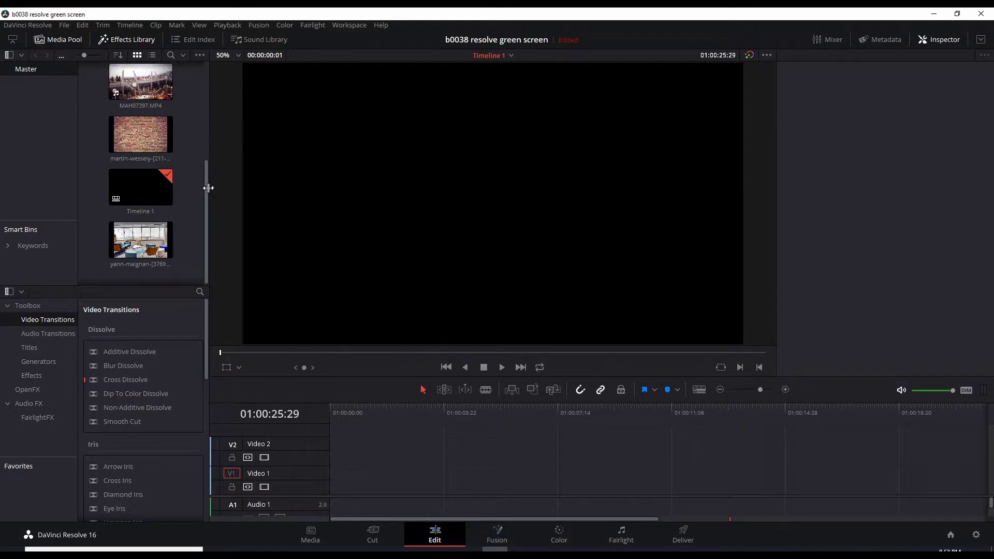
{"action": "left_click_drag", "start_coordinate": [206, 194], "coordinate": [206, 96]}
{"action": "left_click", "coordinate": [144, 149]}
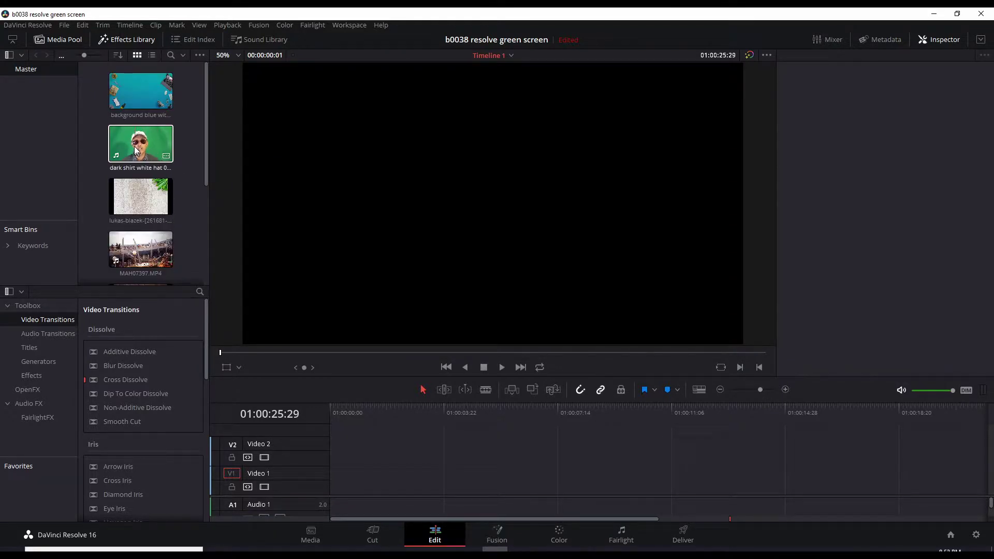
{"action": "left_click", "coordinate": [135, 148]}
{"action": "left_click_drag", "start_coordinate": [135, 148], "coordinate": [336, 488]}
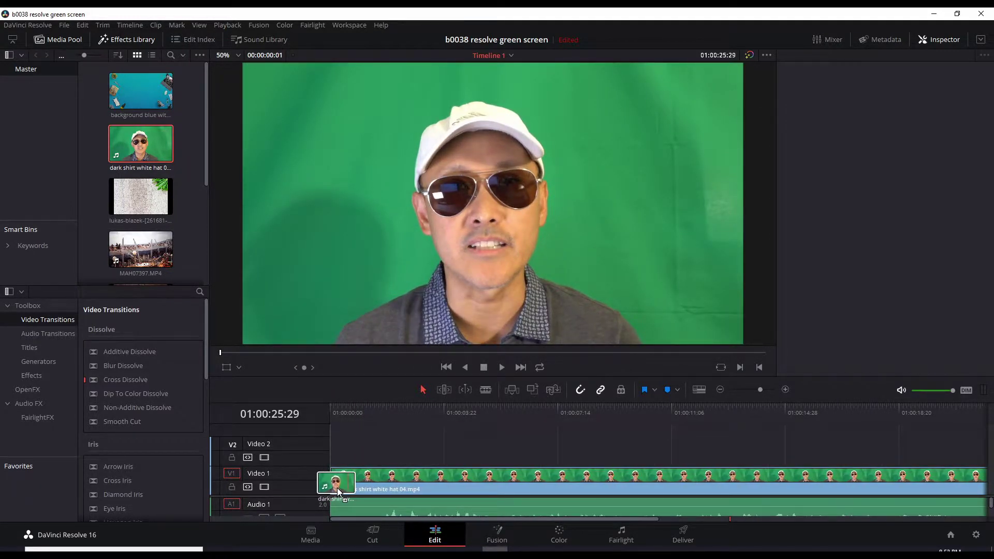
{"action": "left_click_drag", "start_coordinate": [337, 487], "coordinate": [334, 458]}
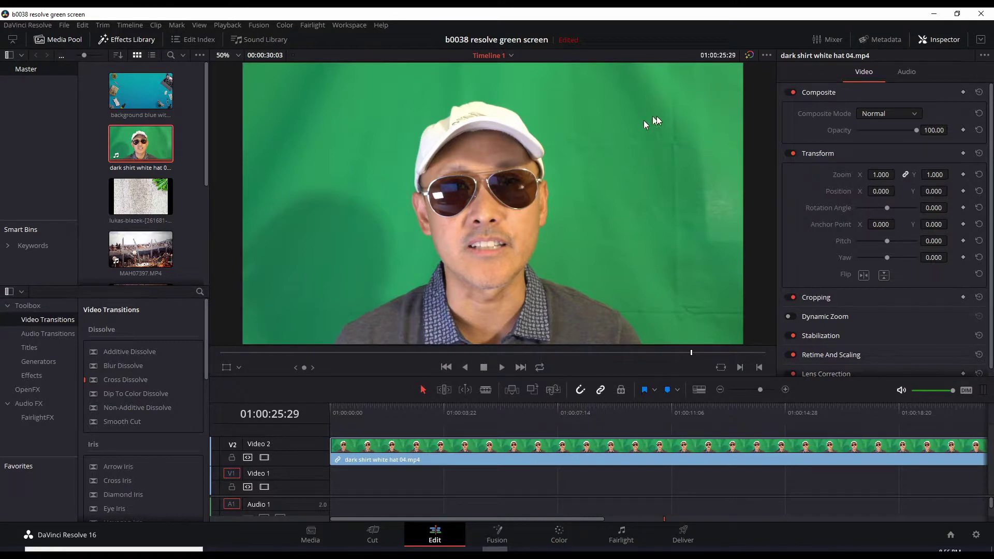
{"action": "key", "text": "ctrl+z"}
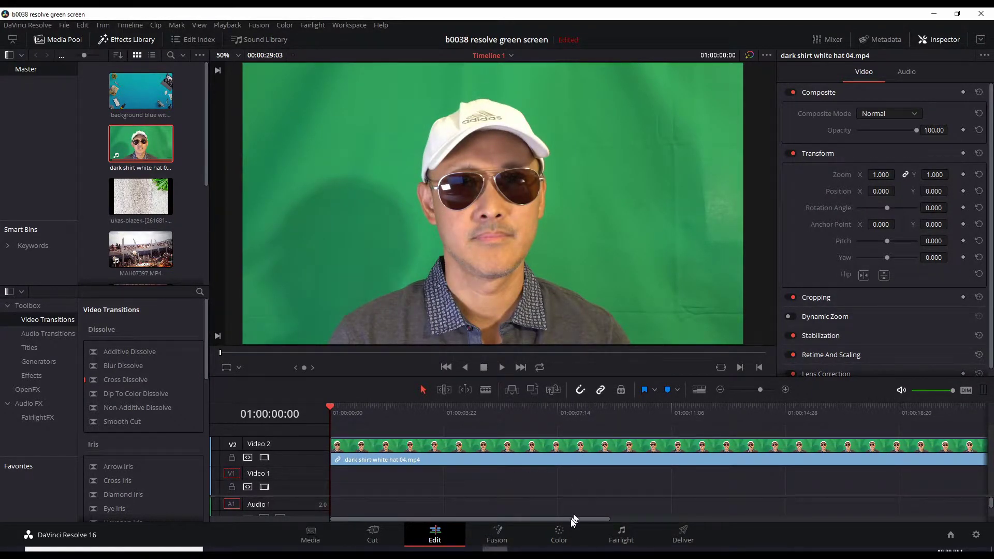
On the Color page, sample the green backdrop with the qualifier, giving Hue centre 70.8.
{"action": "left_click", "coordinate": [563, 537]}
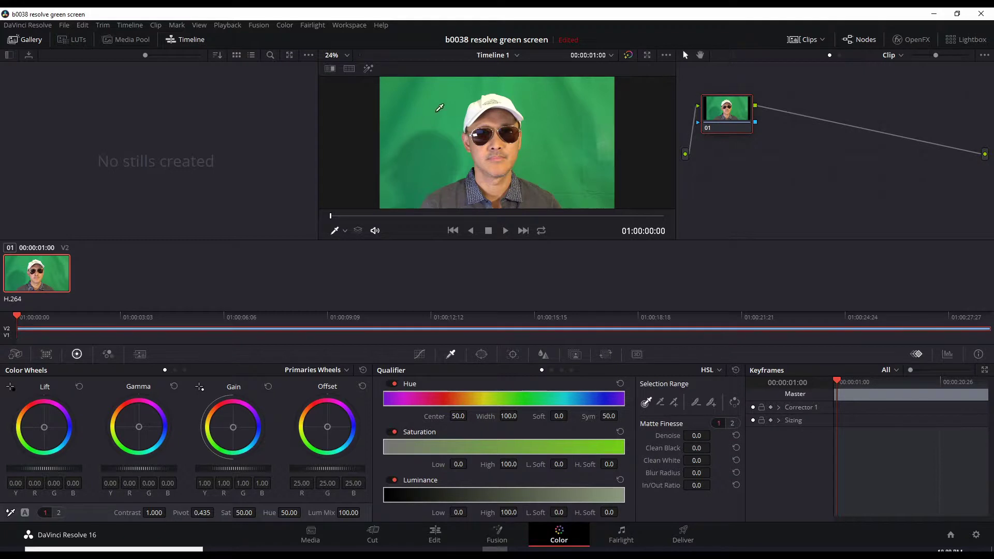
{"action": "left_click", "coordinate": [450, 111]}
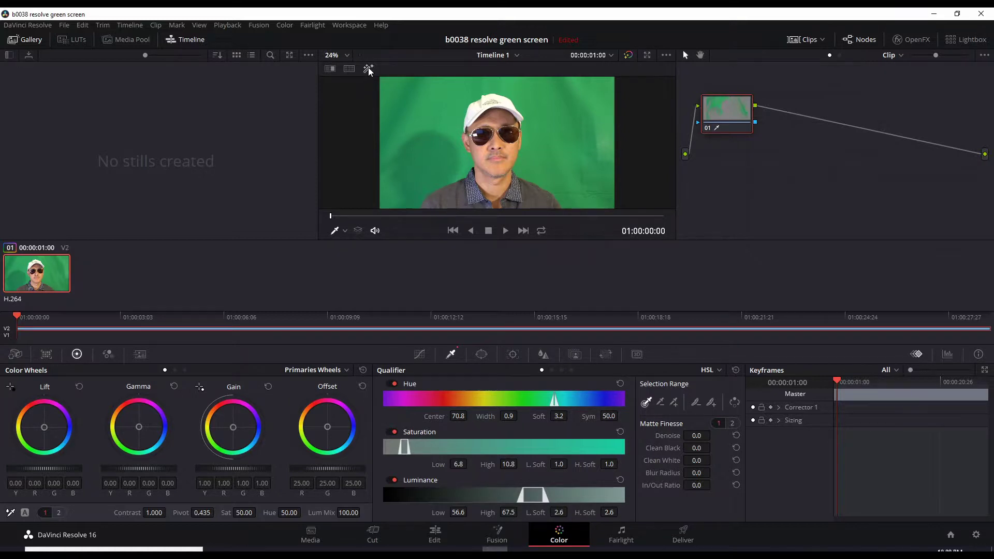
With Highlight on, tune the qualifier: Hue width 9.4, soft 12.2, saturation range, Luminance 53.4–69.0.
{"action": "left_click", "coordinate": [368, 69]}
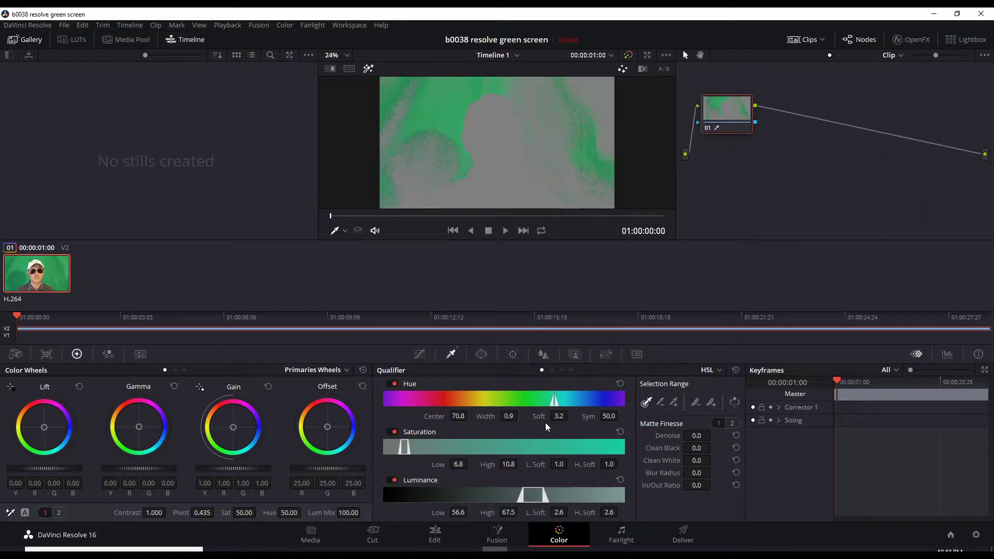
{"action": "left_click_drag", "start_coordinate": [562, 420], "coordinate": [571, 416]}
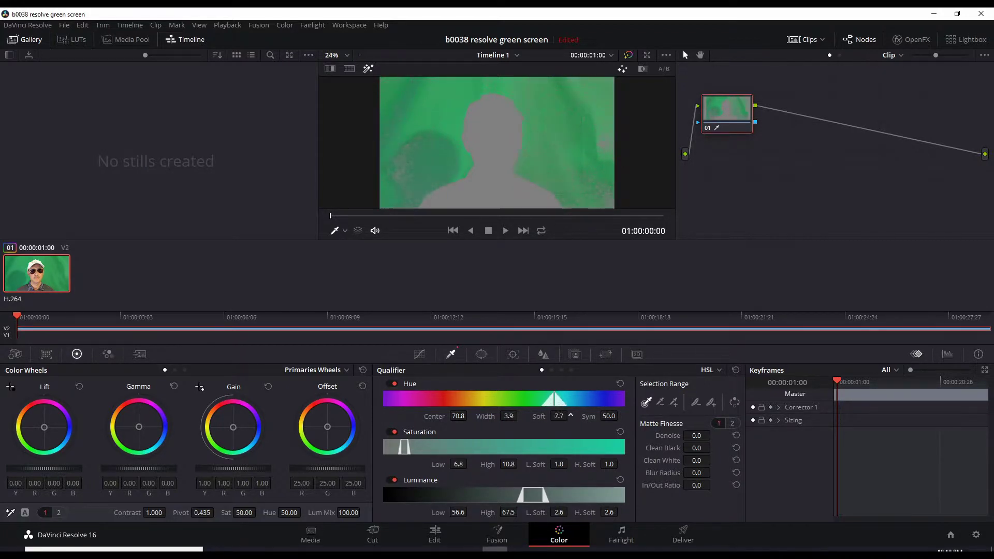
{"action": "left_click_drag", "start_coordinate": [570, 414], "coordinate": [570, 415]}
{"action": "mouse_move", "coordinate": [508, 416]}
{"action": "left_mouse_down"}
{"action": "mouse_move", "coordinate": [540, 416]}
{"action": "mouse_move", "coordinate": [520, 416]}
{"action": "left_mouse_up"}
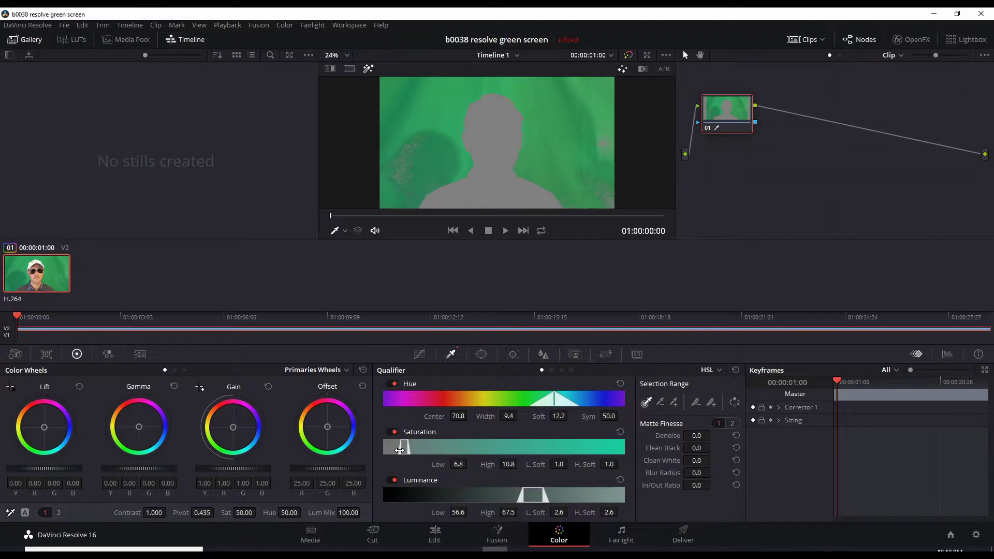
{"action": "left_click_drag", "start_coordinate": [399, 450], "coordinate": [393, 449]}
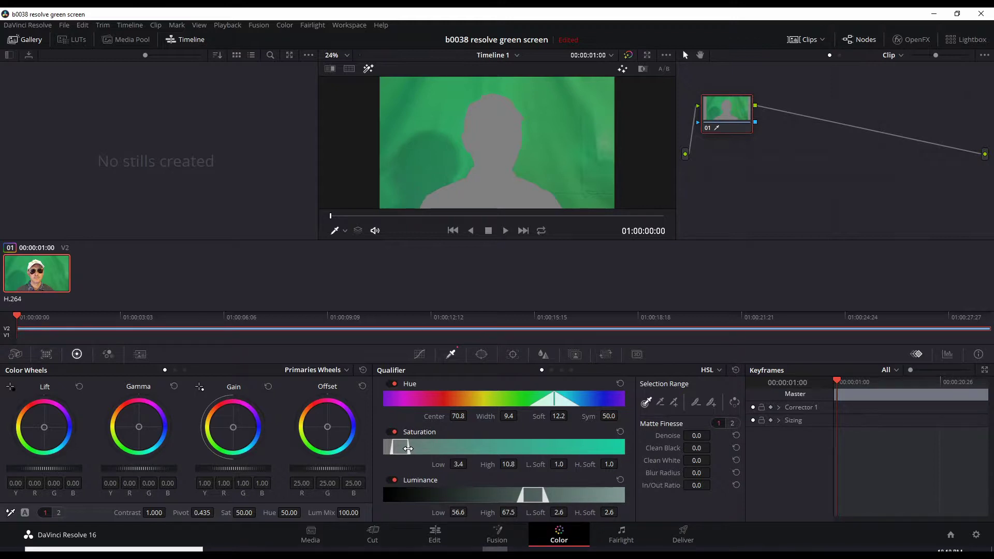
{"action": "left_click_drag", "start_coordinate": [408, 449], "coordinate": [413, 456]}
{"action": "mouse_move", "coordinate": [522, 493]}
{"action": "left_mouse_down"}
{"action": "mouse_move", "coordinate": [508, 493]}
{"action": "mouse_move", "coordinate": [533, 497]}
{"action": "mouse_move", "coordinate": [514, 496]}
{"action": "left_mouse_up"}
{"action": "left_click_drag", "start_coordinate": [543, 496], "coordinate": [547, 497]}
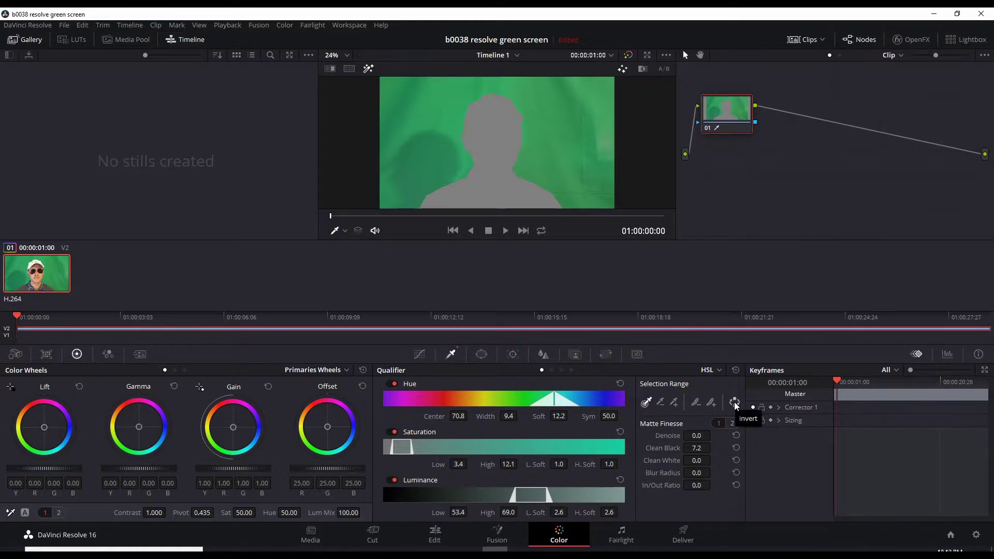
Invert the qualifier key so it selects the presenter, and play back to check it.
{"action": "left_click", "coordinate": [734, 404]}
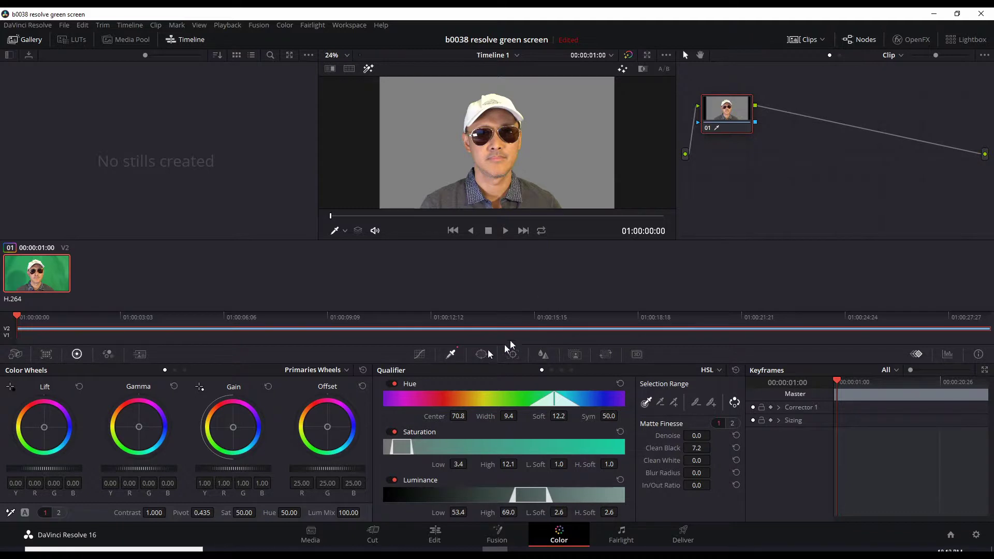
{"action": "key", "text": "space"}
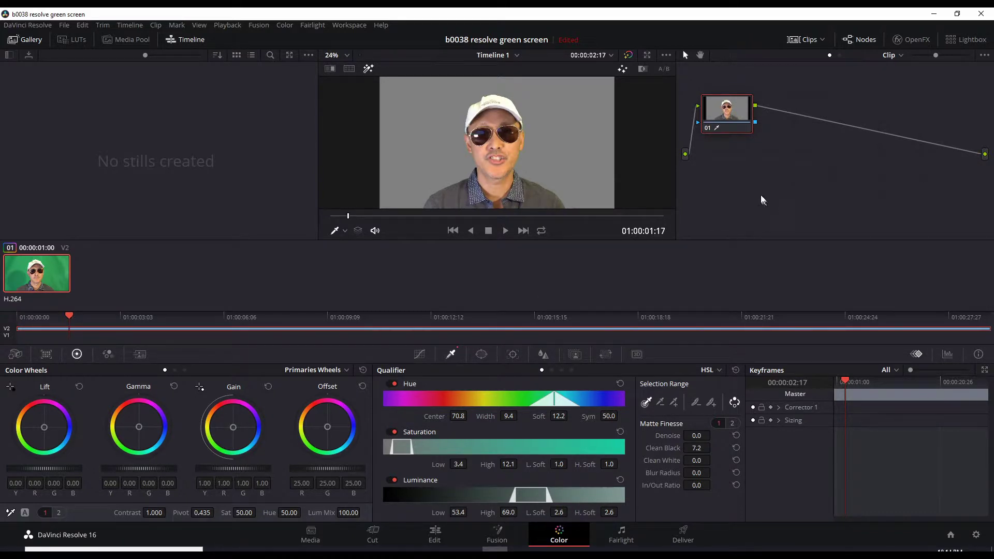
{"action": "right_click", "coordinate": [766, 165]}
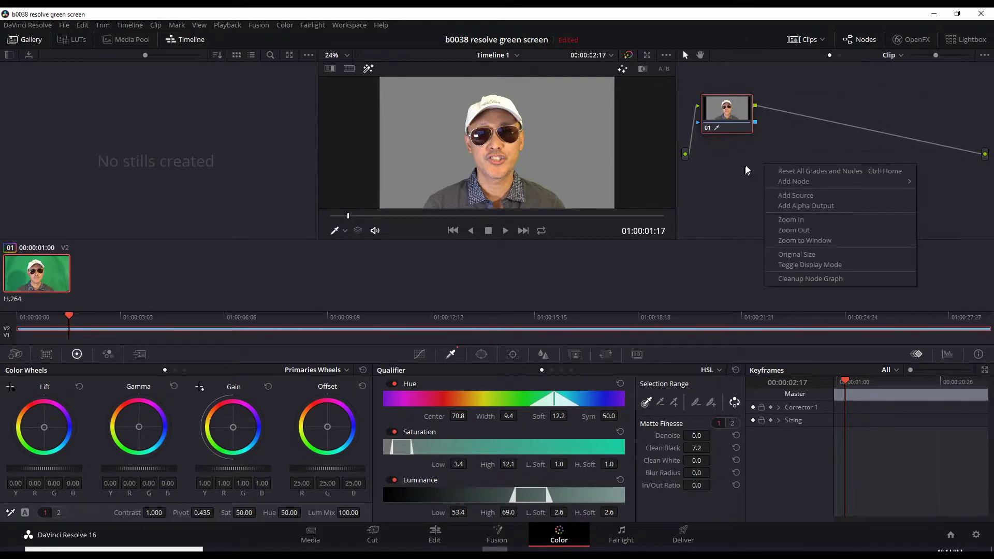
Add an alpha output to the node graph and connect node 01's key to it.
{"action": "left_click", "coordinate": [747, 170]}
{"action": "right_click", "coordinate": [786, 179]}
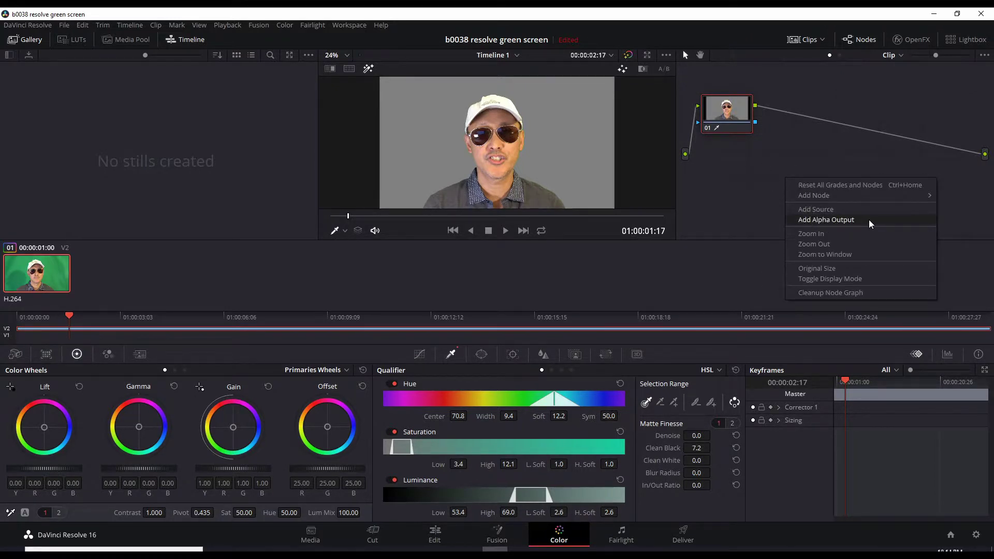
{"action": "left_click", "coordinate": [829, 225]}
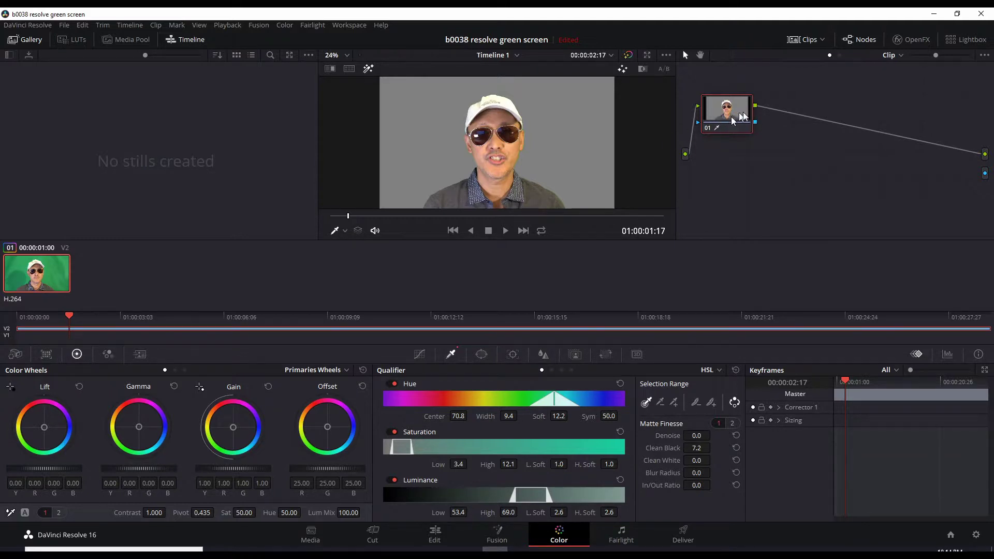
{"action": "left_click_drag", "start_coordinate": [767, 127], "coordinate": [989, 177]}
{"action": "left_click", "coordinate": [436, 536]}
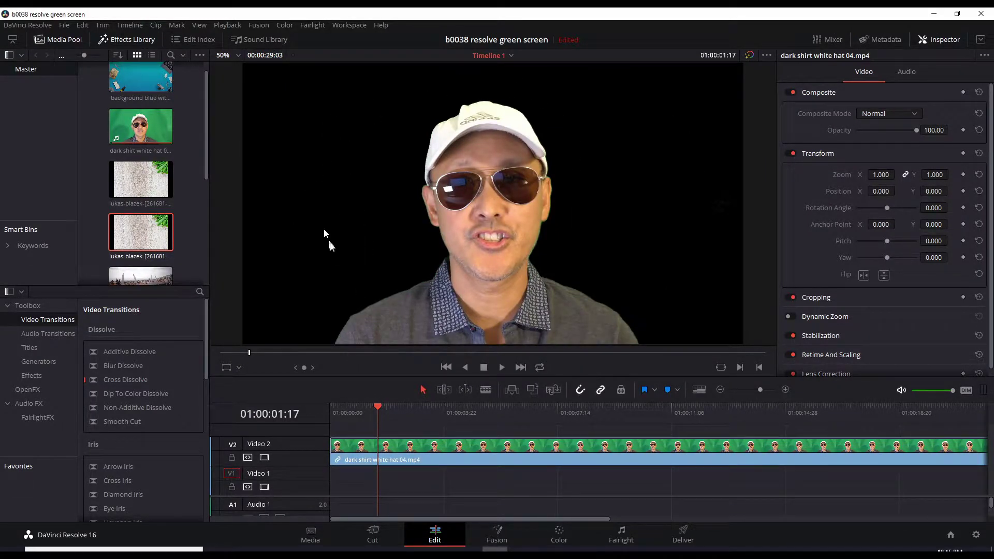
Check the key at several frames up to about 17 seconds, then return to the timeline start.
{"action": "left_click", "coordinate": [490, 412]}
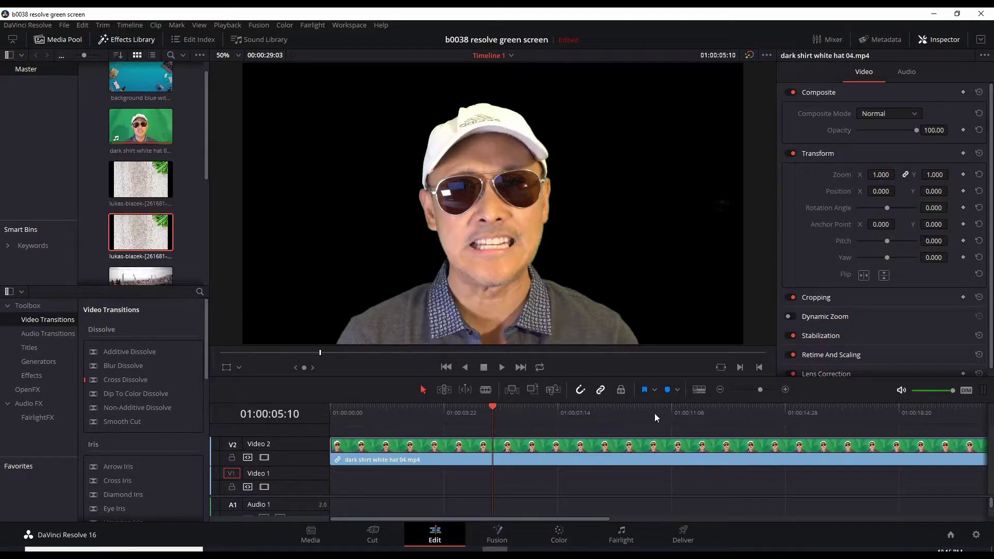
{"action": "left_click", "coordinate": [654, 413]}
{"action": "left_click", "coordinate": [743, 412]}
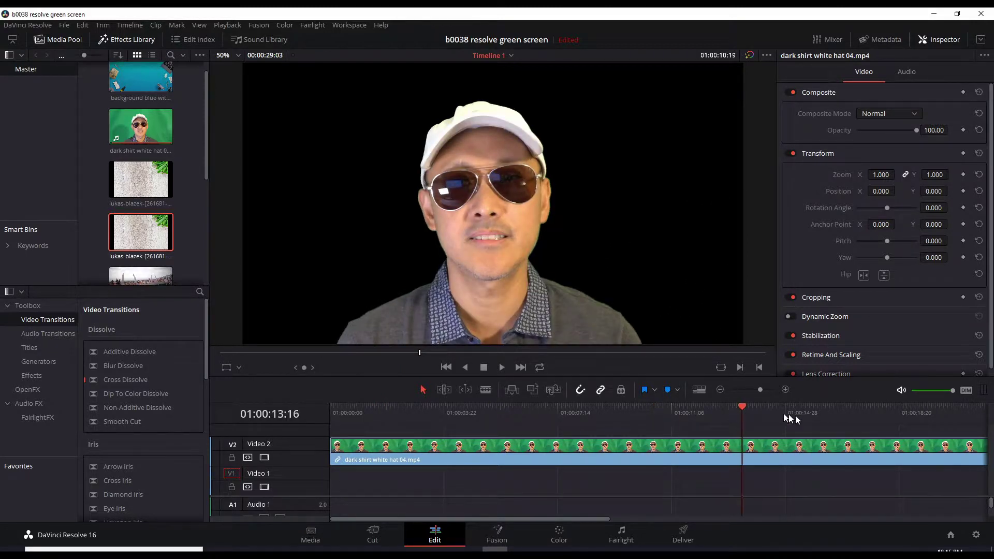
{"action": "left_click", "coordinate": [861, 412]}
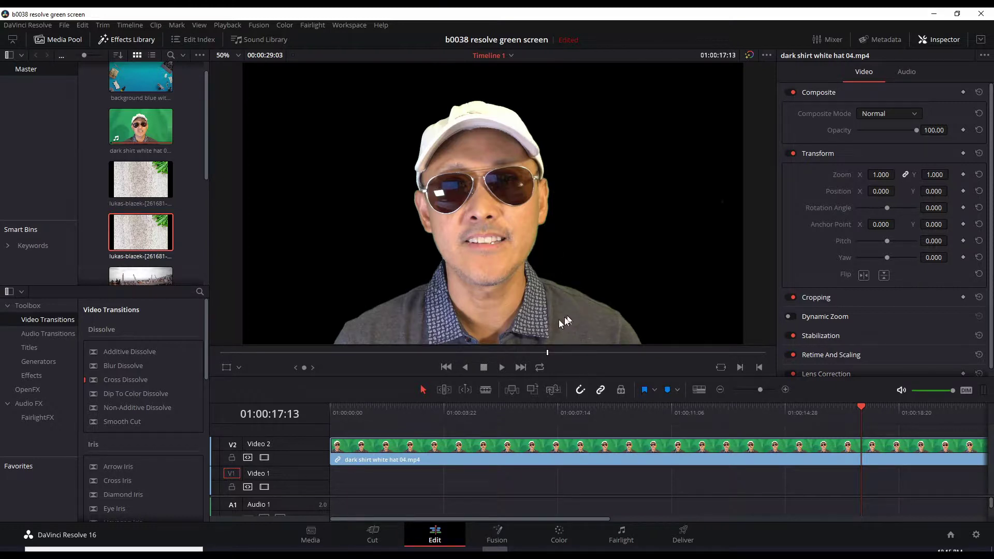
{"action": "key", "text": "Home"}
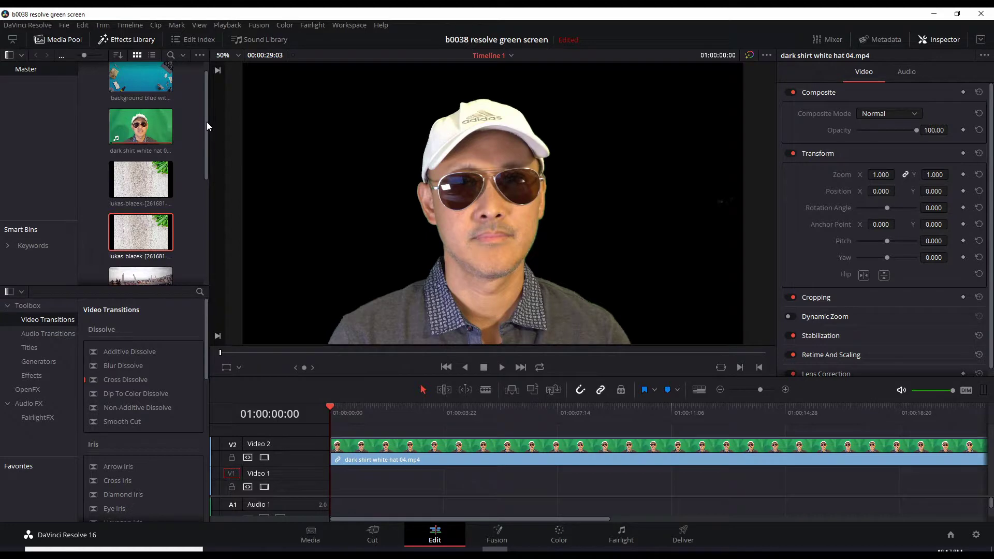
{"action": "left_click_drag", "start_coordinate": [207, 123], "coordinate": [194, 259]}
Add background clips to Video 1, including the blue background after the office clip.
{"action": "left_click_drag", "start_coordinate": [140, 239], "coordinate": [337, 482]}
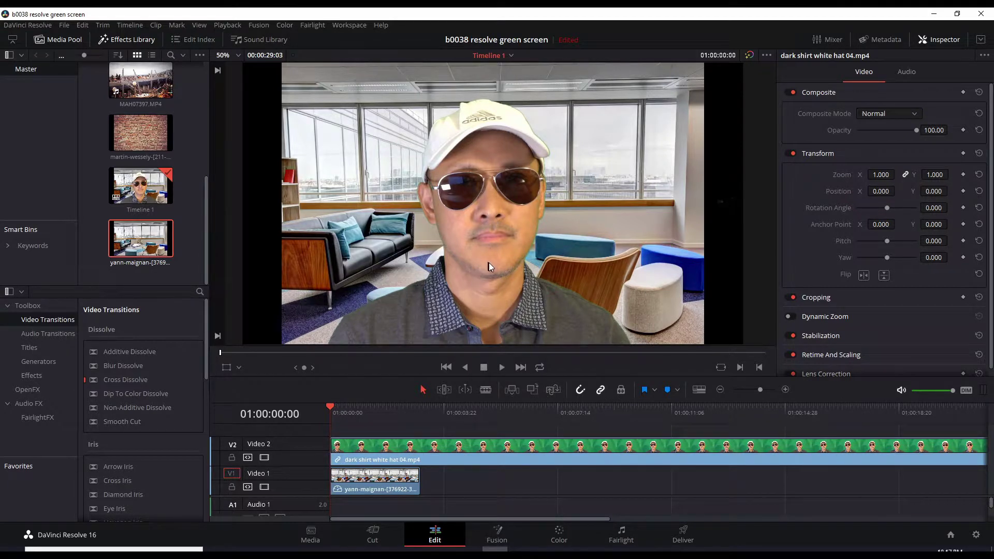
{"action": "scroll", "coordinate": [200, 228], "scroll_direction": "up", "scroll_amount": 5}
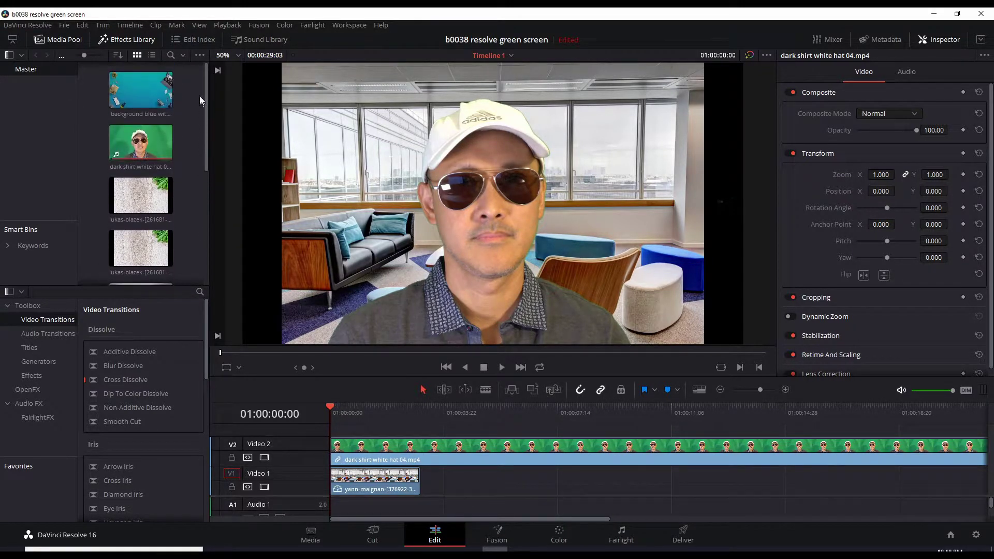
{"action": "left_click_drag", "start_coordinate": [126, 90], "coordinate": [422, 486]}
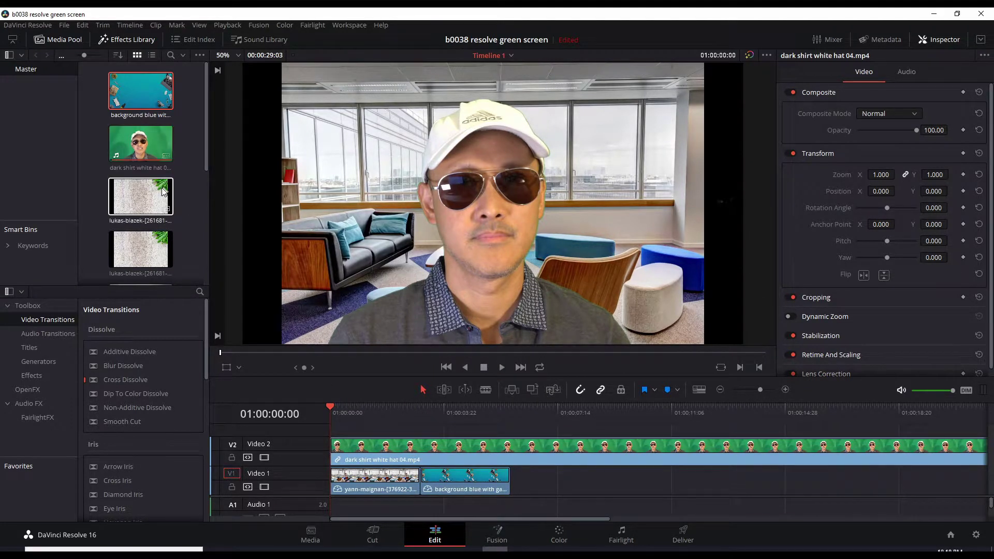
{"action": "scroll", "coordinate": [207, 155], "scroll_direction": "down", "scroll_amount": 1}
{"action": "left_click_drag", "start_coordinate": [206, 155], "coordinate": [195, 233]}
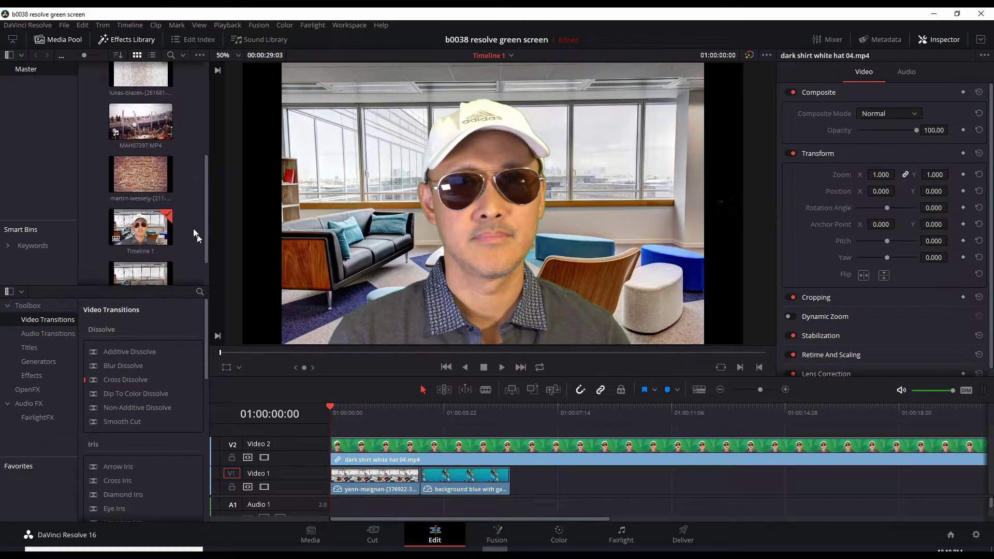
{"action": "left_click_drag", "start_coordinate": [139, 176], "coordinate": [519, 483]}
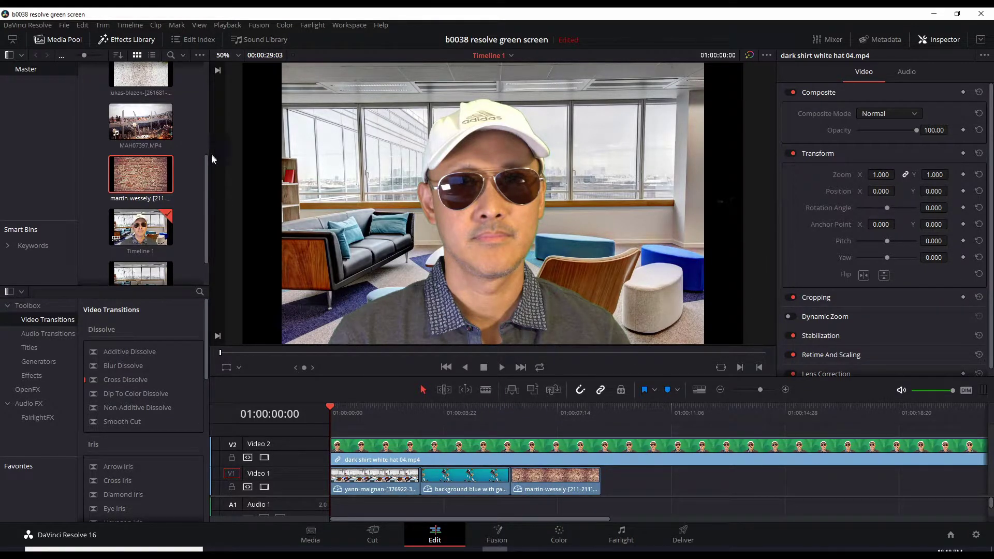
Append the wood-plank image and MAH07397.MP4 to Video 1, muting its A1 audio.
{"action": "left_click_drag", "start_coordinate": [207, 167], "coordinate": [210, 157]}
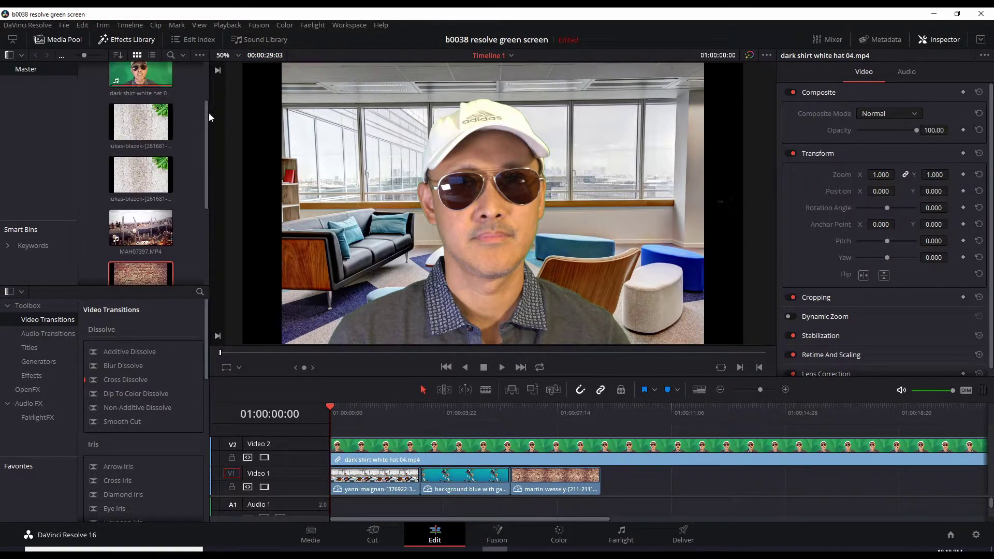
{"action": "left_click_drag", "start_coordinate": [141, 183], "coordinate": [602, 485]}
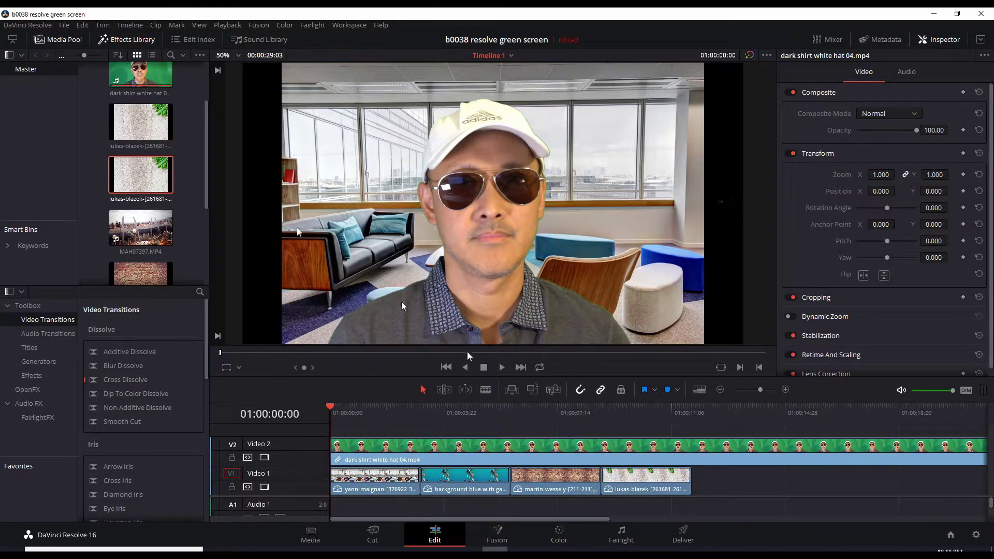
{"action": "left_click_drag", "start_coordinate": [205, 122], "coordinate": [194, 207]}
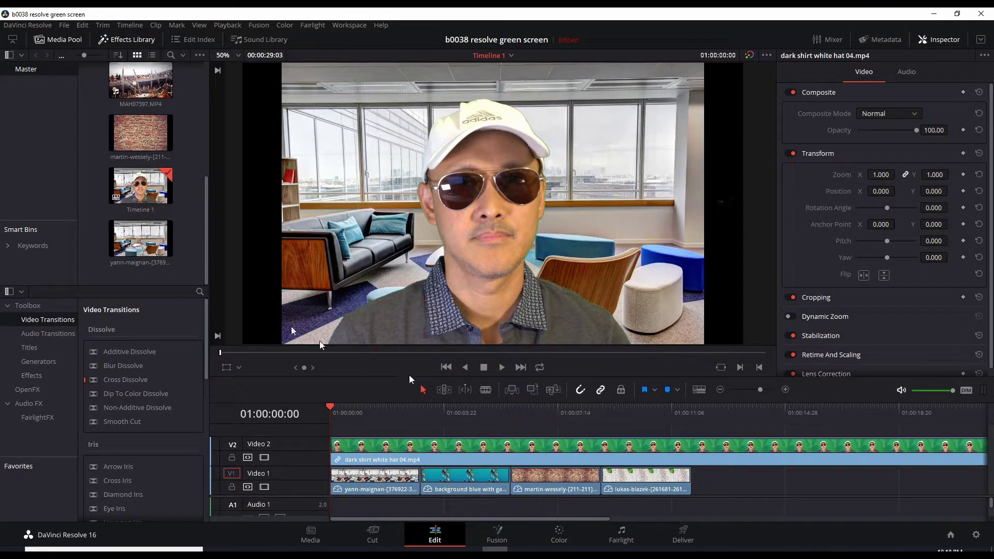
{"action": "left_click_drag", "start_coordinate": [207, 215], "coordinate": [201, 163]}
{"action": "left_click_drag", "start_coordinate": [138, 186], "coordinate": [699, 489]}
{"action": "scroll", "coordinate": [698, 510], "scroll_direction": "down", "scroll_amount": 1}
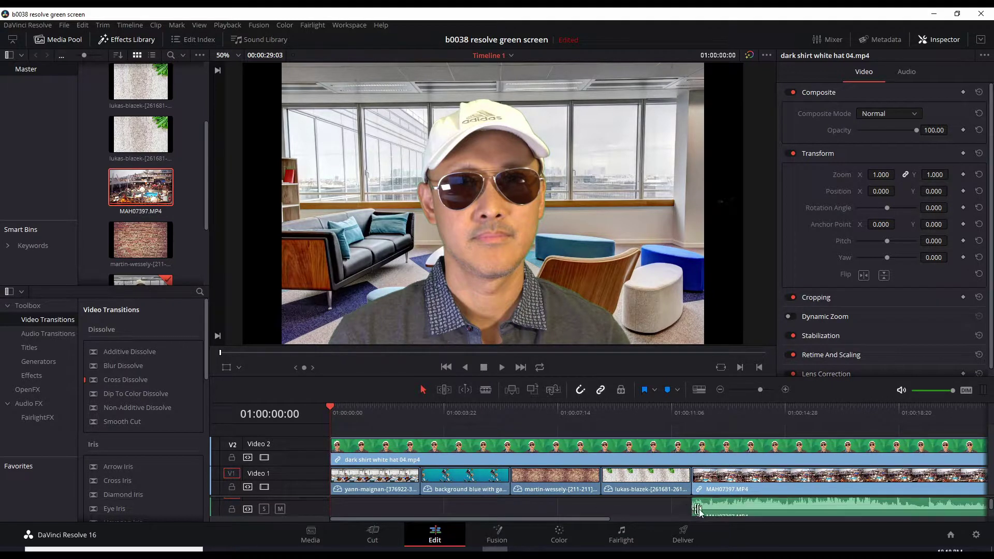
{"action": "scroll", "coordinate": [696, 513], "scroll_direction": "down", "scroll_amount": 1}
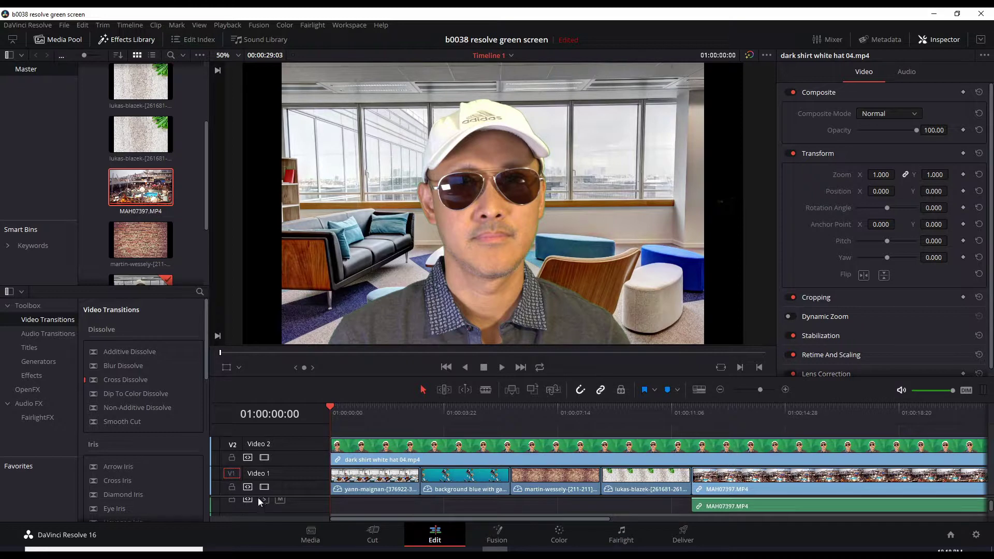
{"action": "left_click", "coordinate": [280, 500]}
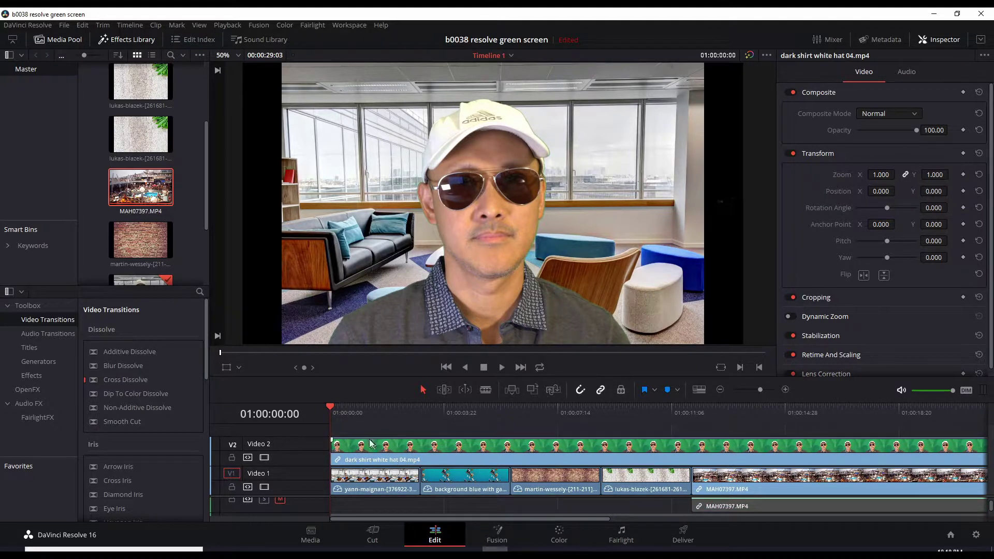
Play the timeline to preview the keyed presenter over the cruise-ship footage, then stop.
{"action": "left_click", "coordinate": [503, 367]}
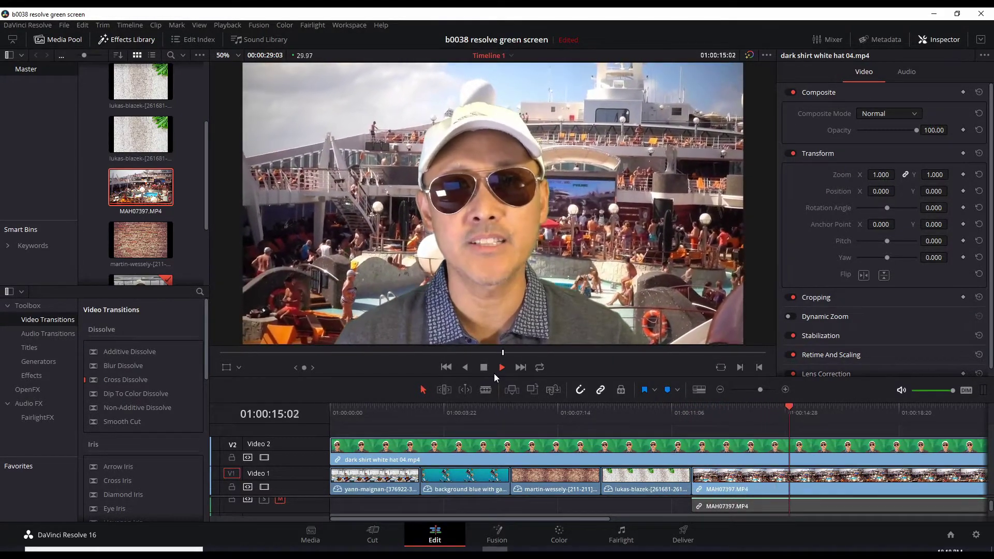
{"action": "key", "text": "space"}
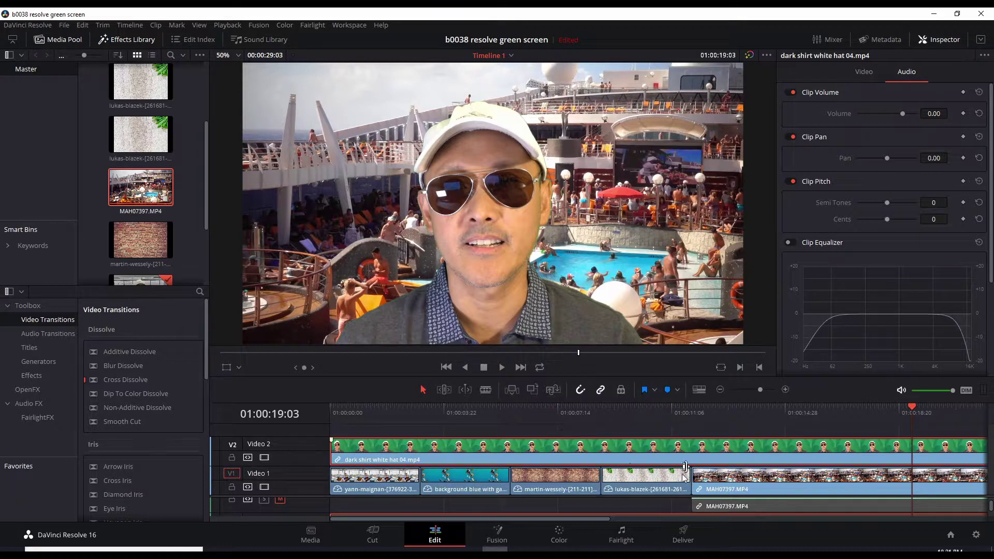
Zoom the brick-wall background clip to 1.220 so it fills the frame.
{"action": "left_click", "coordinate": [573, 413]}
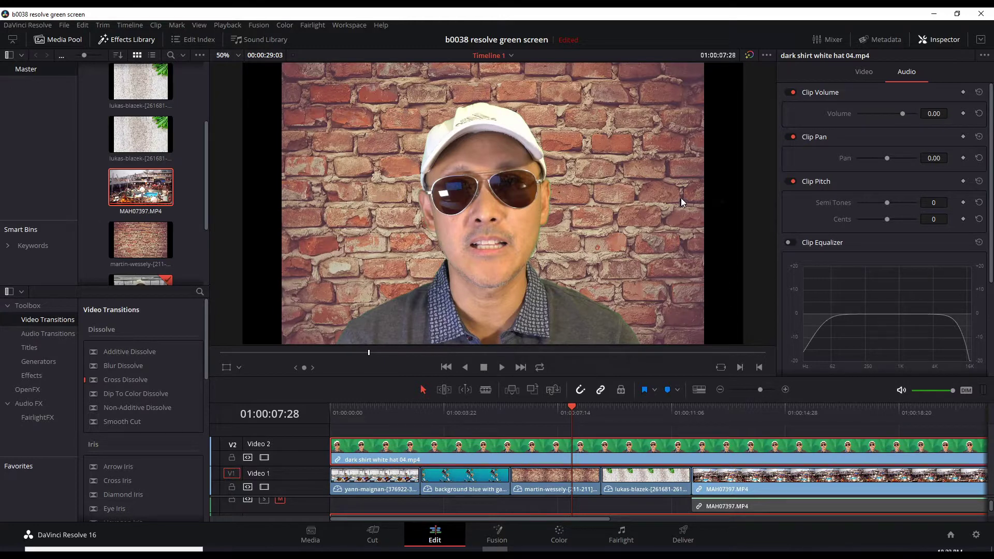
{"action": "left_click", "coordinate": [552, 478]}
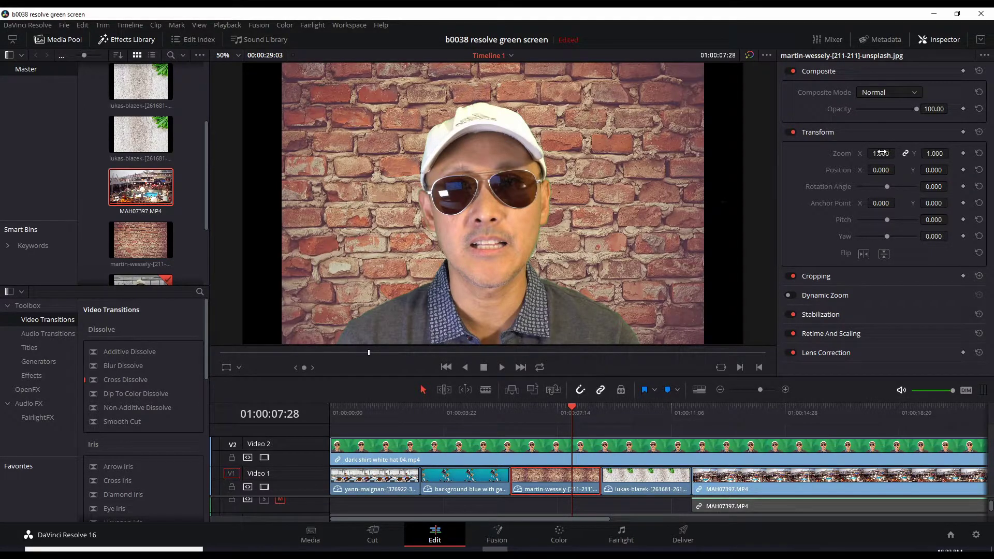
{"action": "left_click_drag", "start_coordinate": [880, 153], "coordinate": [902, 153]}
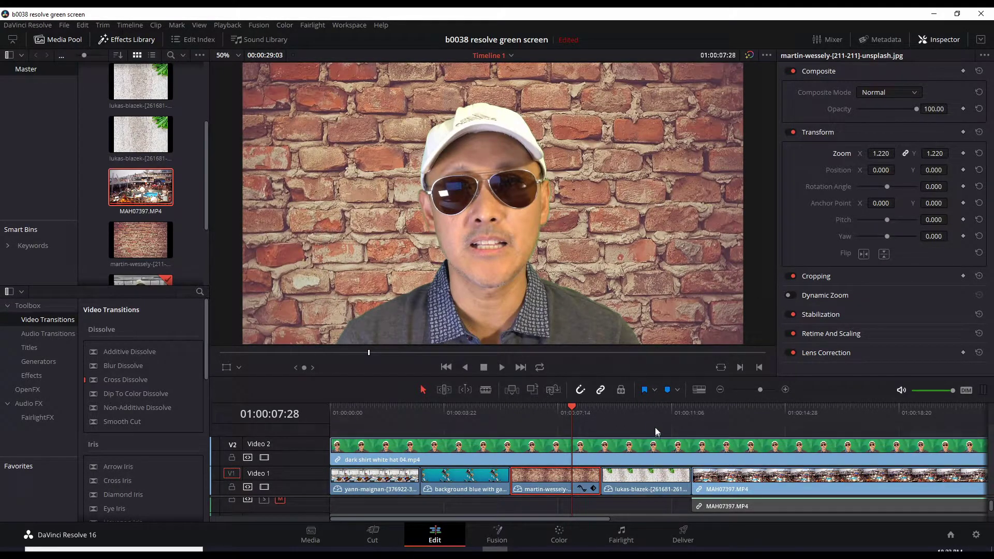
Zoom the wood-plank background clip to 1.230 so it fills the frame.
{"action": "left_click", "coordinate": [648, 412]}
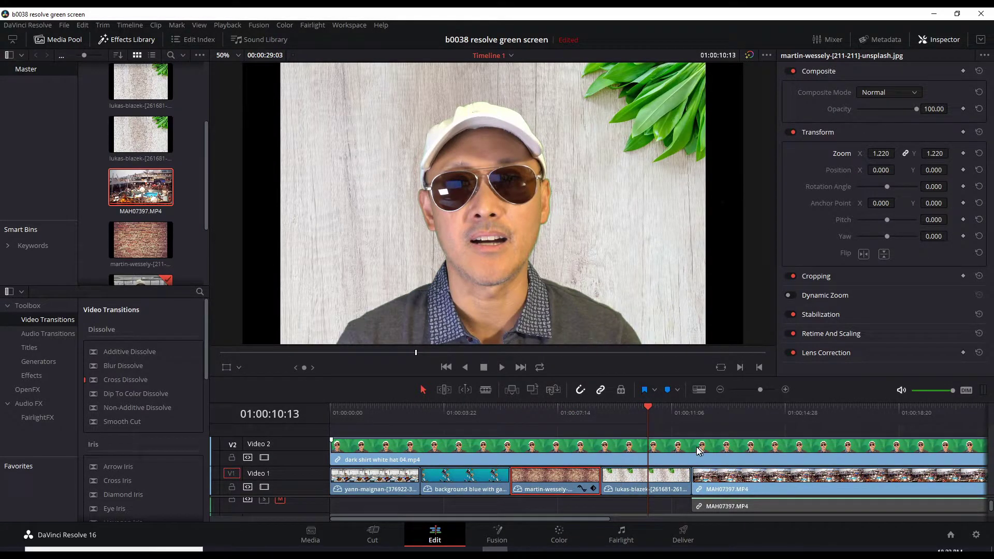
{"action": "left_click", "coordinate": [673, 477]}
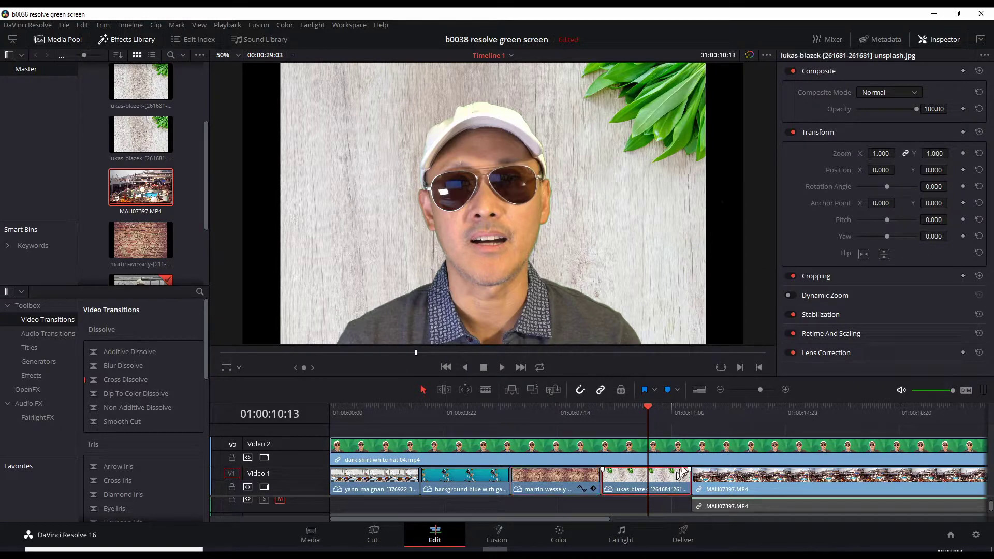
{"action": "left_click_drag", "start_coordinate": [881, 154], "coordinate": [902, 153]}
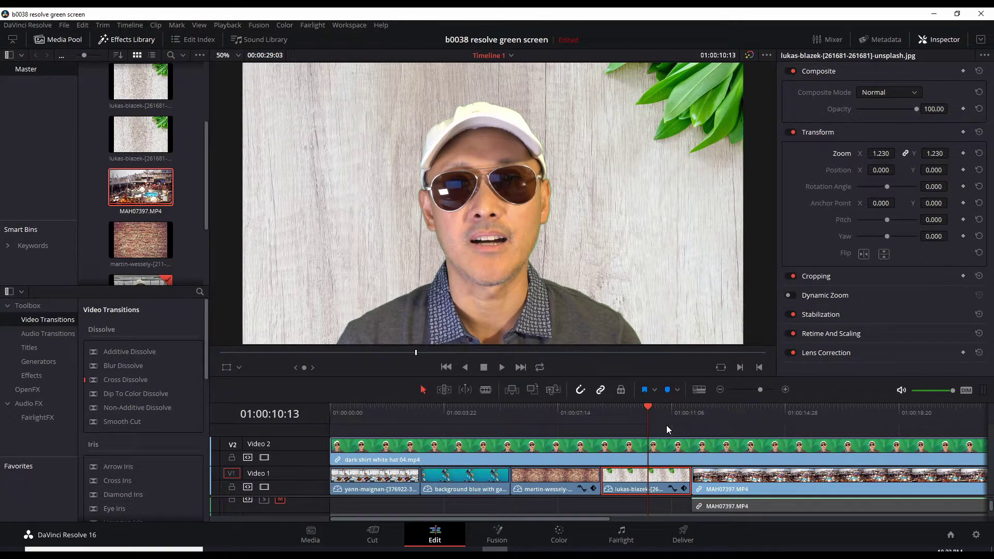
{"action": "key", "text": "shift+Left"}
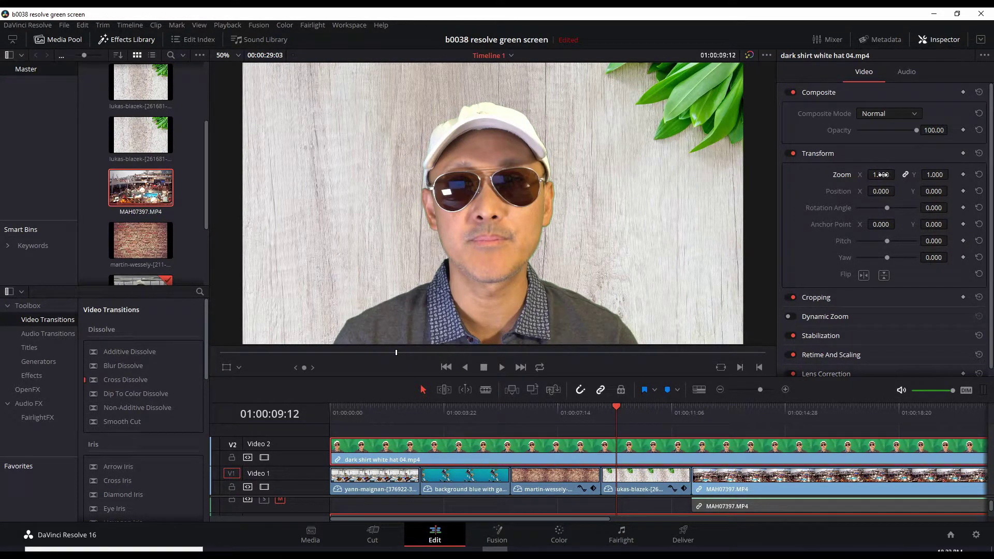
{"action": "left_click_drag", "start_coordinate": [883, 175], "coordinate": [898, 174]}
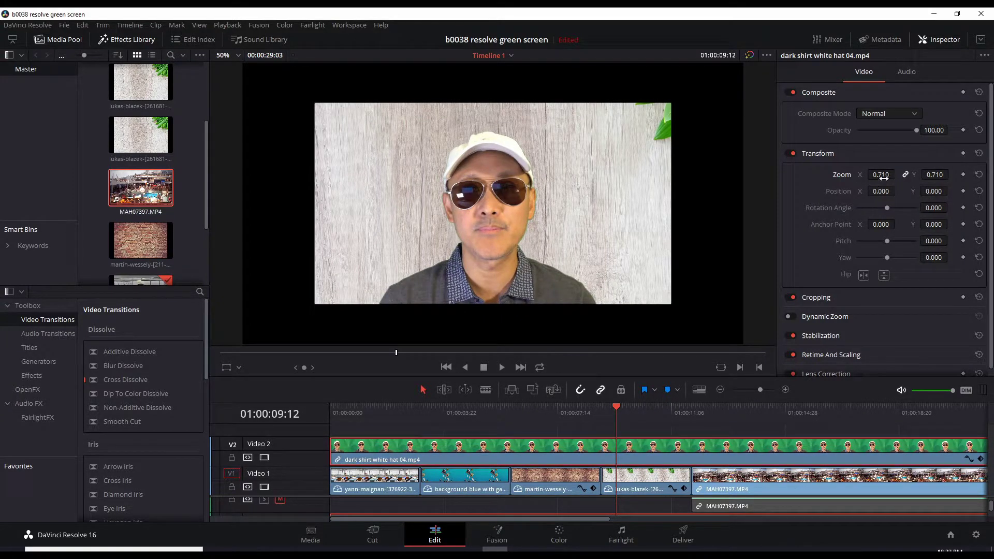
{"action": "double_click", "coordinate": [882, 175]}
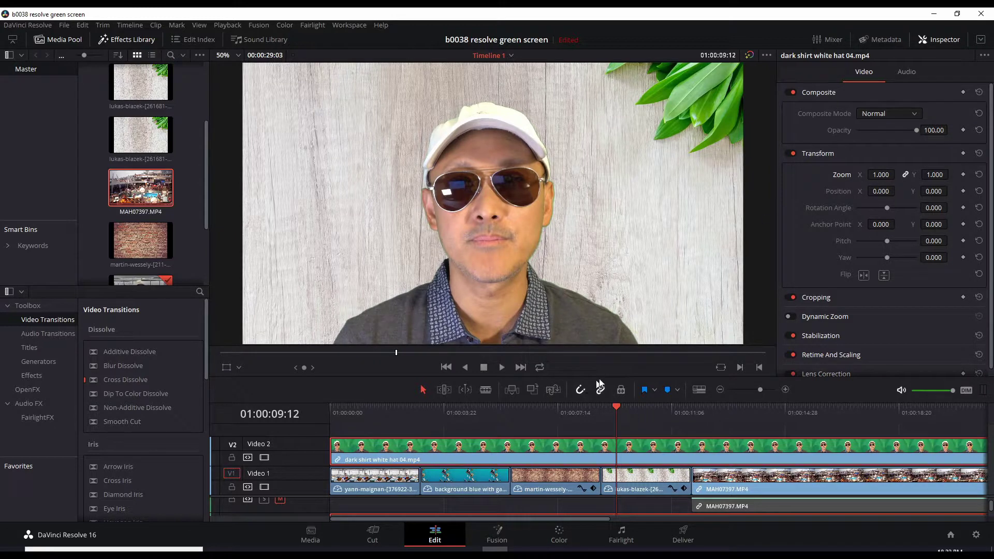
Add a rectangular window on the presenter's node, stretched from above his cap to the frame bottom.
{"action": "left_click", "coordinate": [557, 537]}
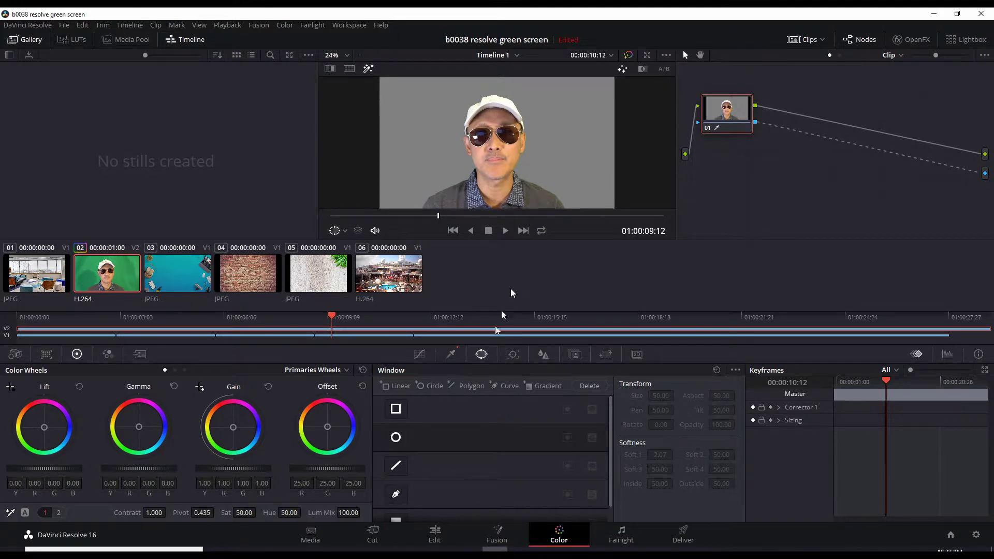
{"action": "left_click", "coordinate": [396, 410]}
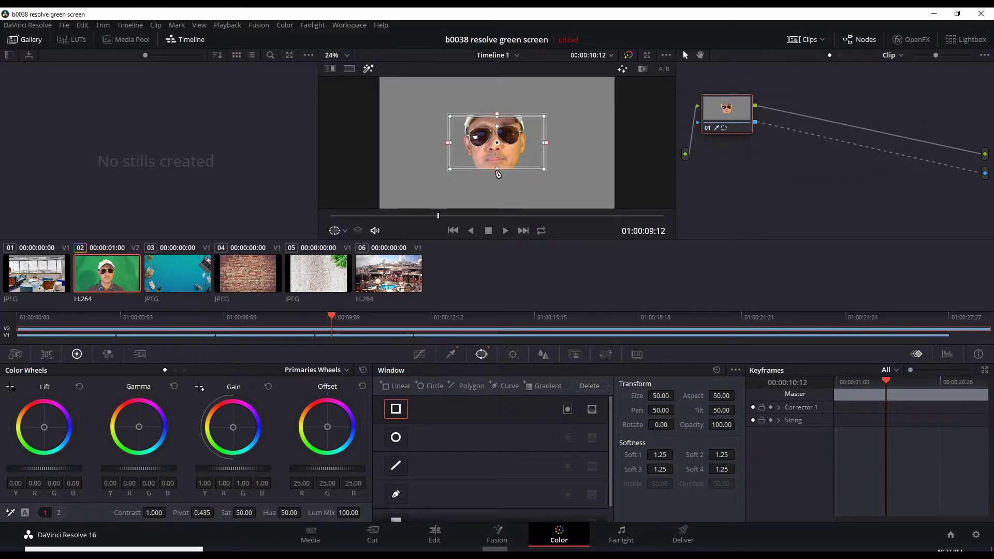
{"action": "left_click_drag", "start_coordinate": [496, 168], "coordinate": [497, 213]}
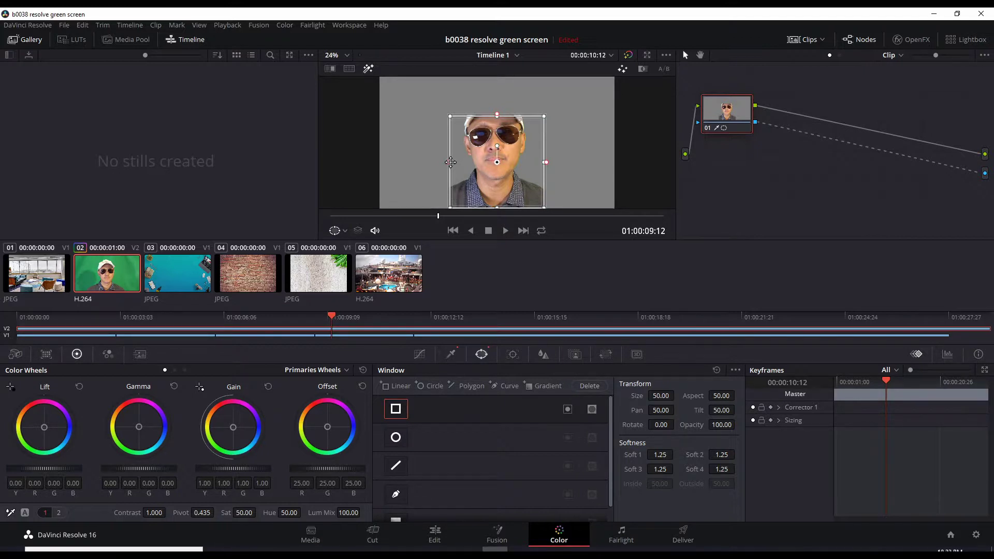
{"action": "left_click_drag", "start_coordinate": [450, 162], "coordinate": [416, 164]}
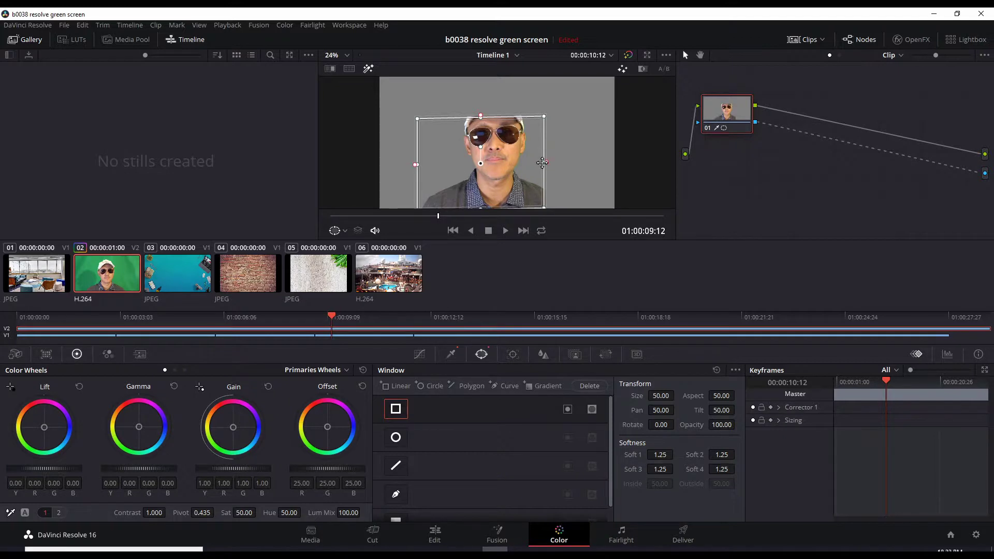
{"action": "left_click_drag", "start_coordinate": [542, 162], "coordinate": [572, 164]}
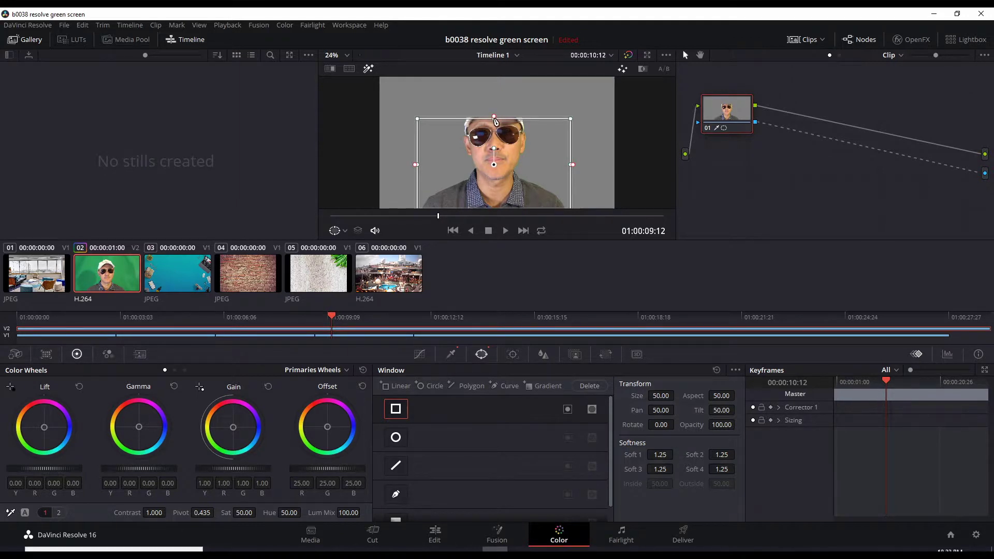
{"action": "left_click_drag", "start_coordinate": [494, 121], "coordinate": [497, 90]}
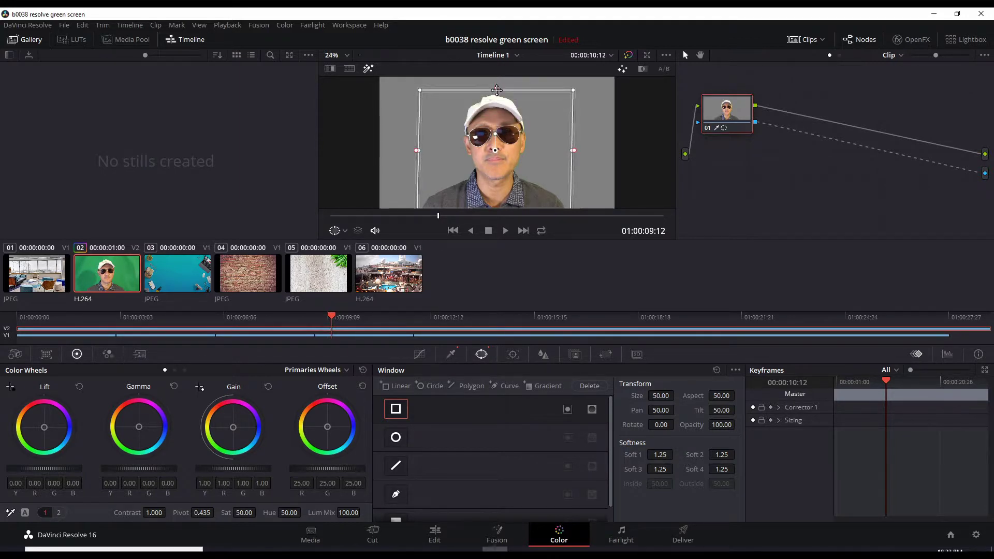
{"action": "left_click", "coordinate": [439, 540]}
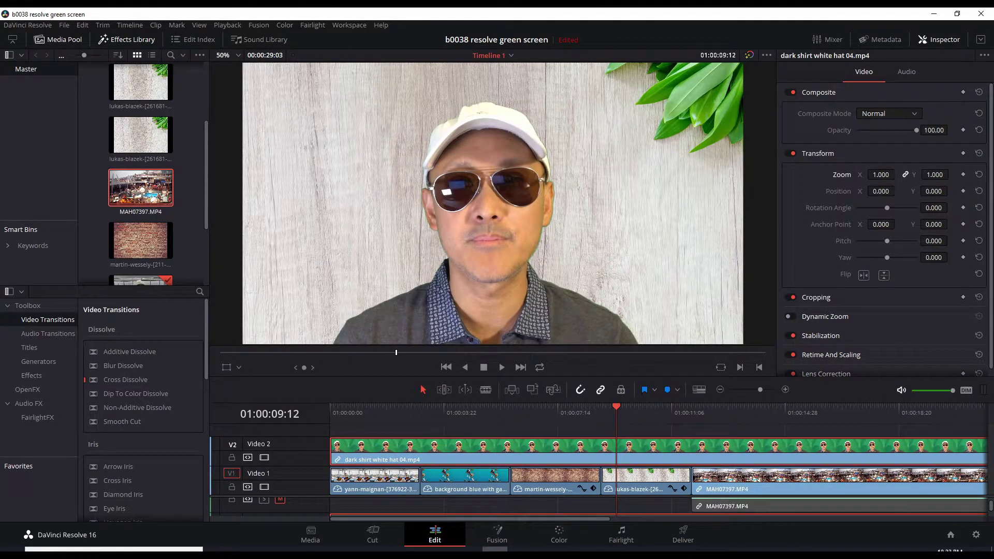
Shrink the presenter to Zoom 0.510 and move it to Position 545, -265.
{"action": "left_click_drag", "start_coordinate": [880, 174], "coordinate": [854, 200]}
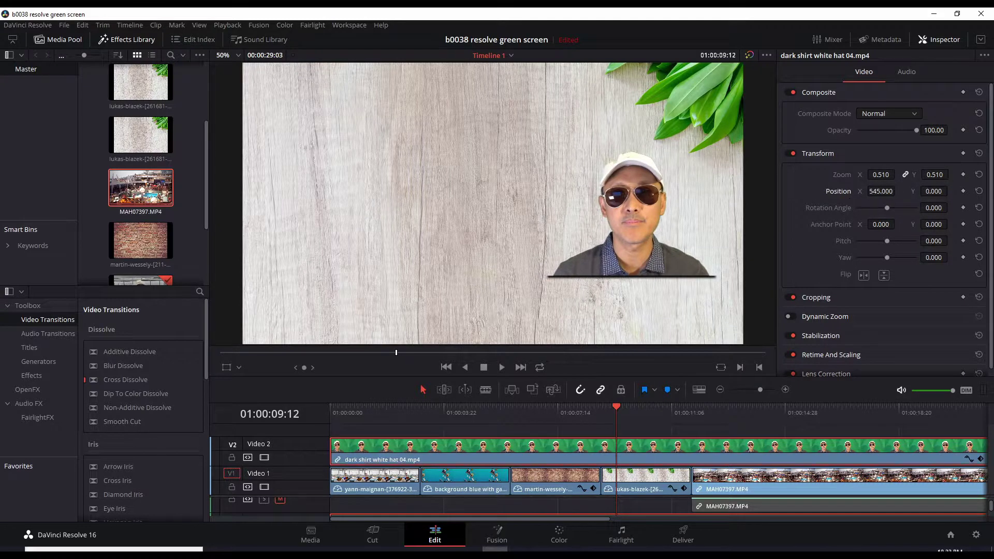
{"action": "left_click_drag", "start_coordinate": [933, 191], "coordinate": [951, 191]}
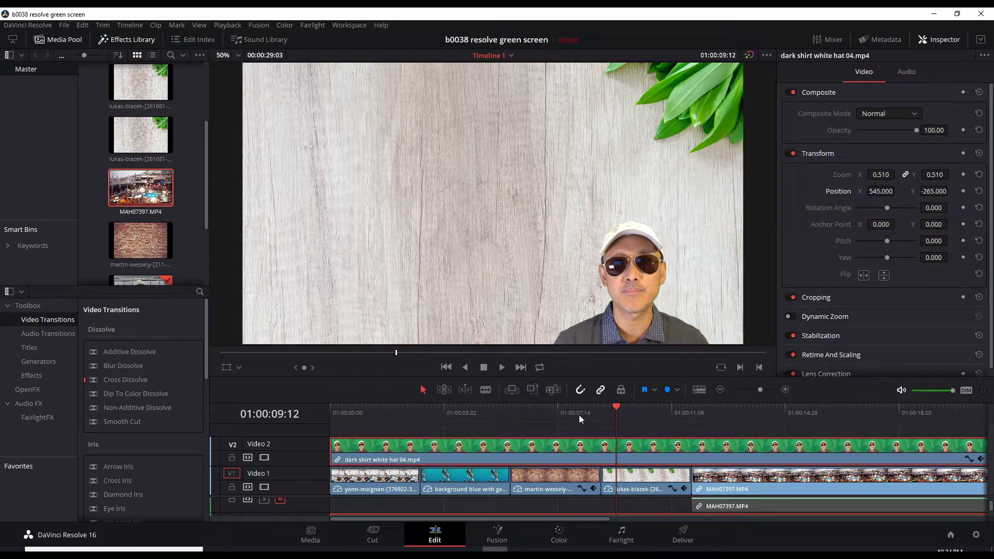
Play the timeline from the start to review the lower-right presenter over the office background.
{"action": "left_click", "coordinate": [338, 406]}
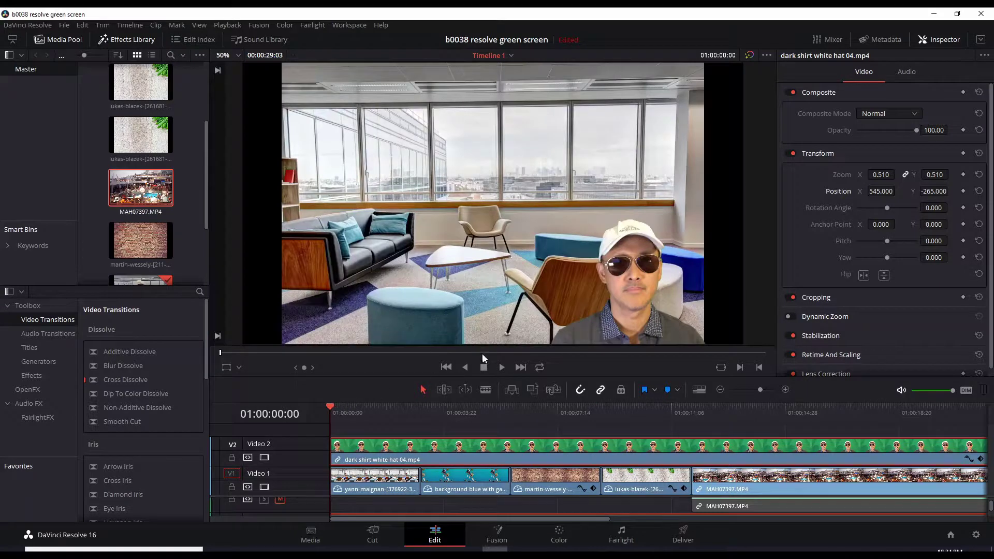
{"action": "left_click", "coordinate": [501, 366]}
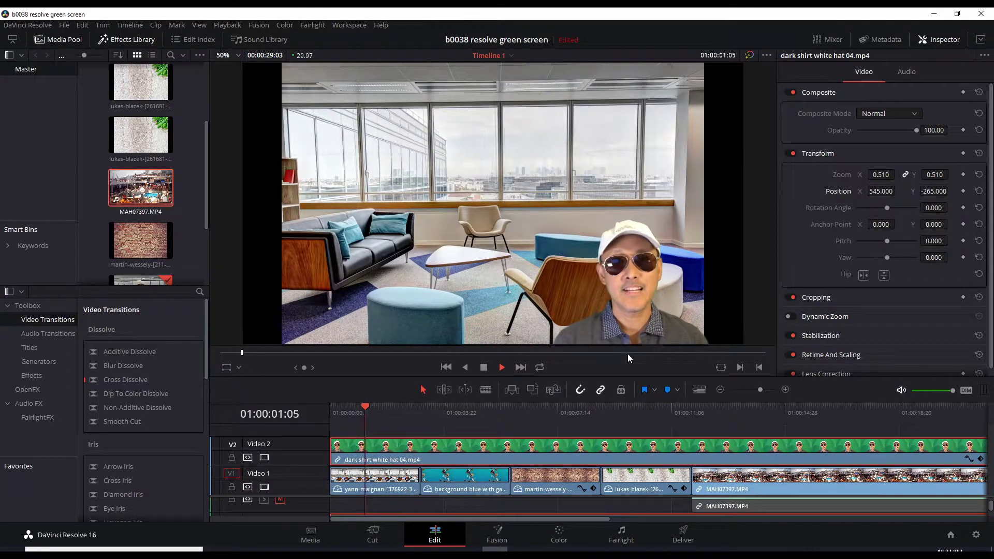